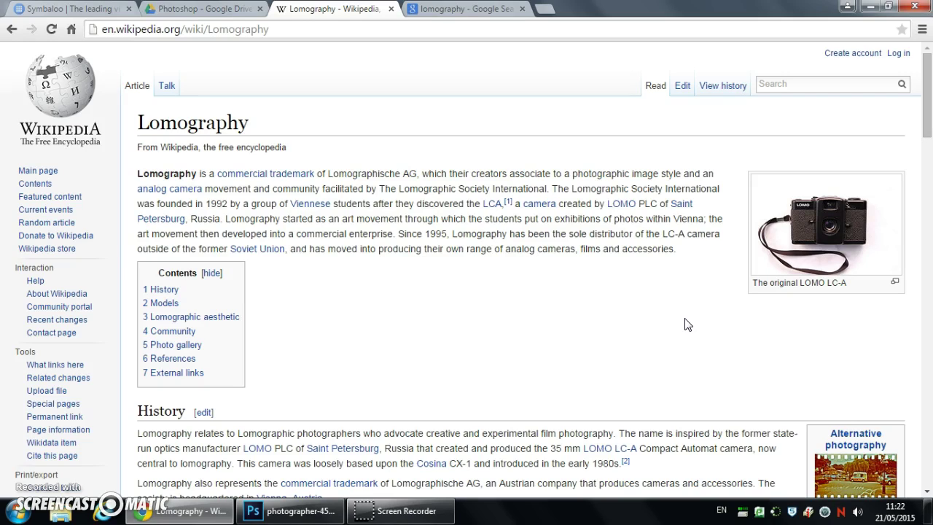
Show the Google Images results for 'lomography' and browse the sample photos.
mouse_move(927, 117)
left_mouse_down()
mouse_move(929, 171)
mouse_move(931, 113)
left_mouse_up()
left_click(441, 8)
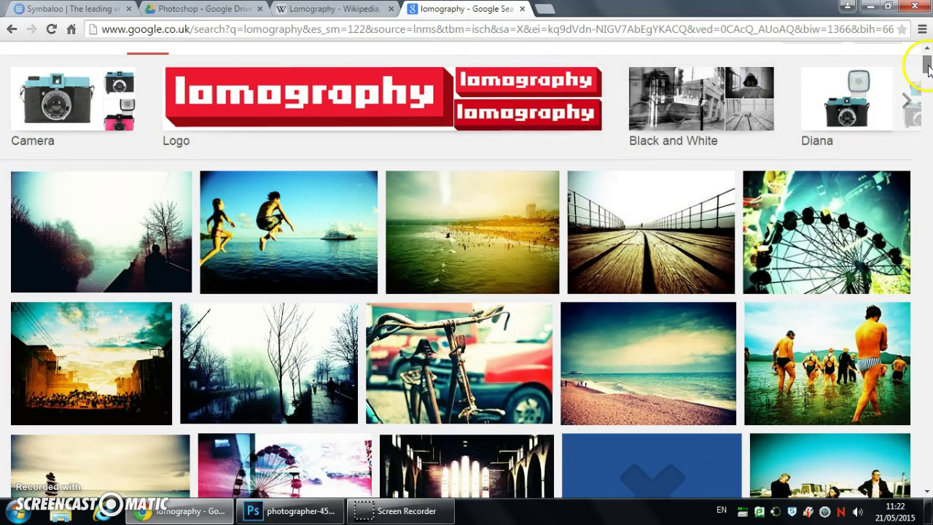
mouse_move(928, 64)
left_mouse_down()
mouse_move(929, 89)
mouse_move(928, 60)
left_mouse_up()
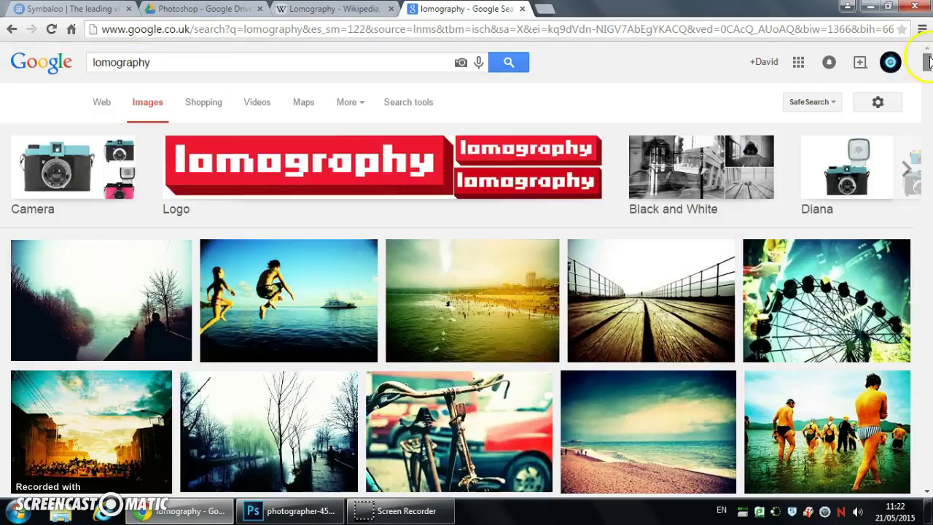
Add a Curves adjustment layer with a three-point S-curve that lifts highlights and deepens shadows.
left_click(290, 511)
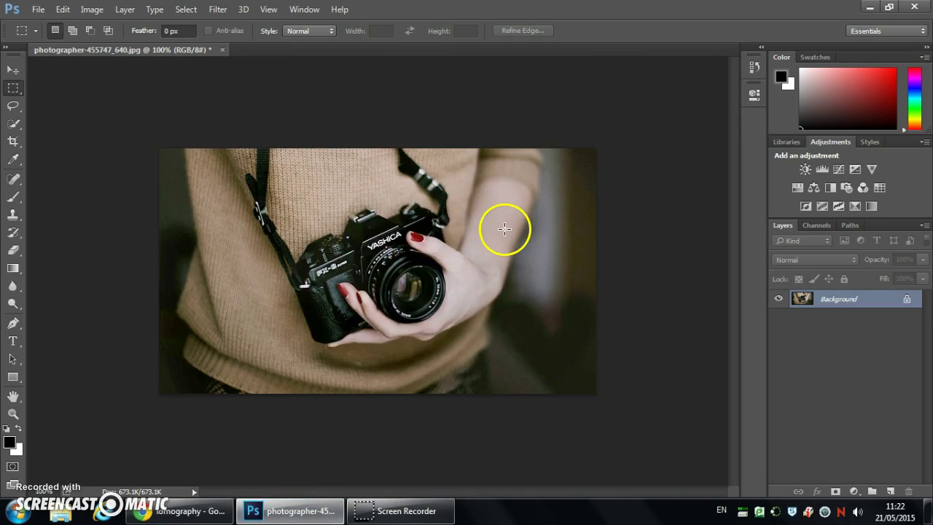
left_click(840, 168)
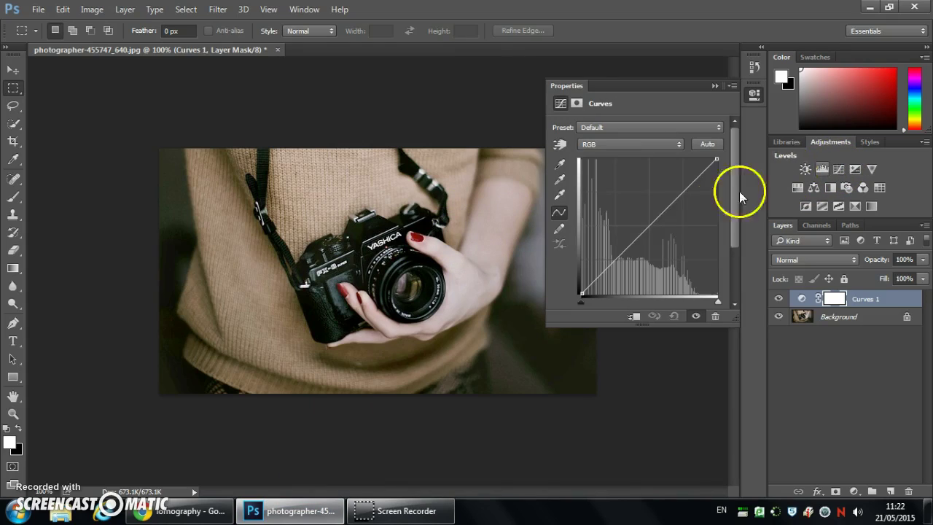
left_click(648, 227)
left_click(611, 263)
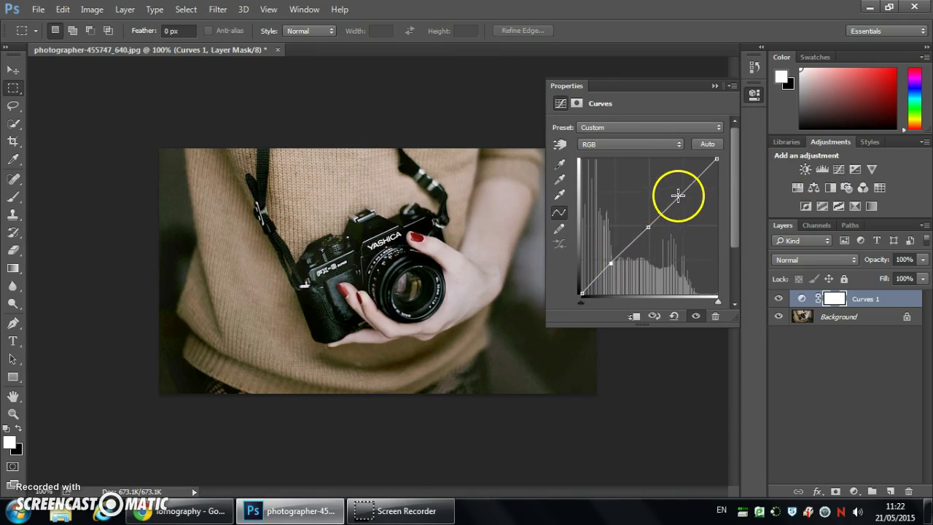
left_click(680, 197)
left_click_drag(681, 199, 670, 189)
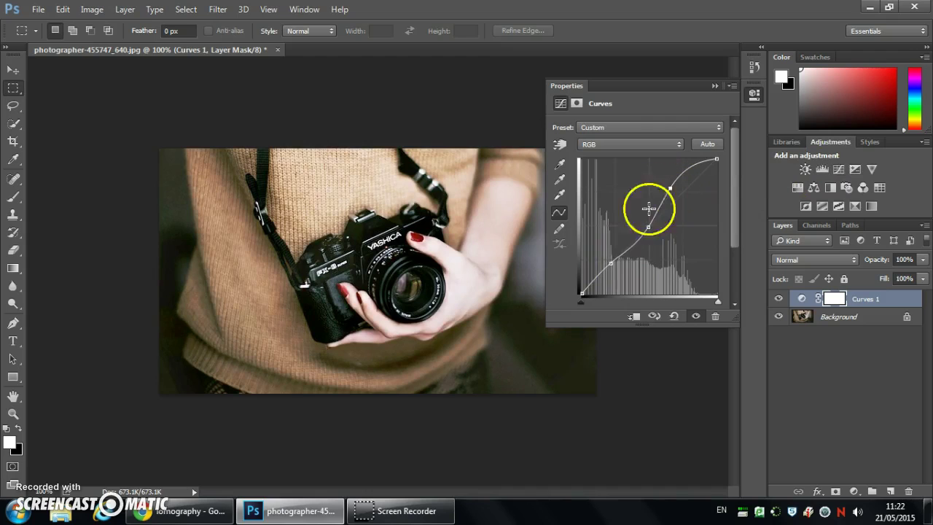
left_click_drag(610, 260, 621, 270)
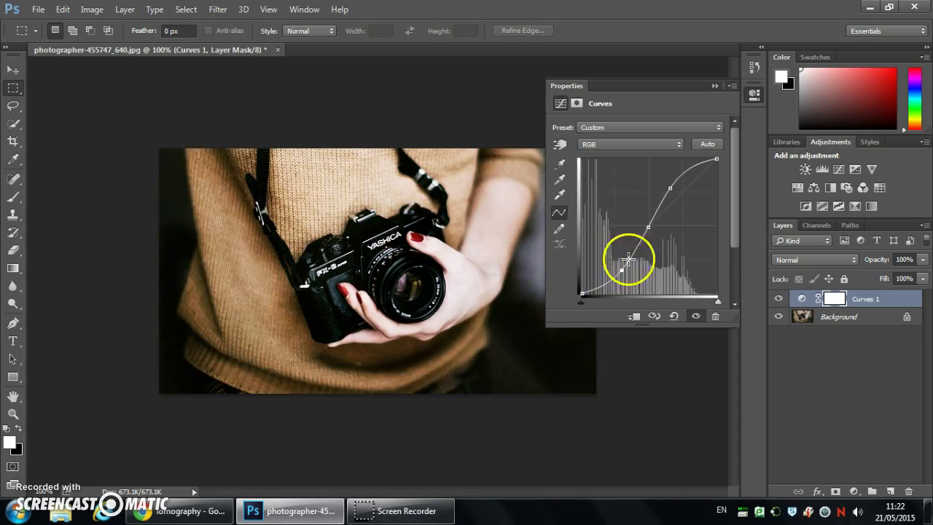
Bend the Red channel curve up in the highlights and down in the shadows.
left_click(664, 145)
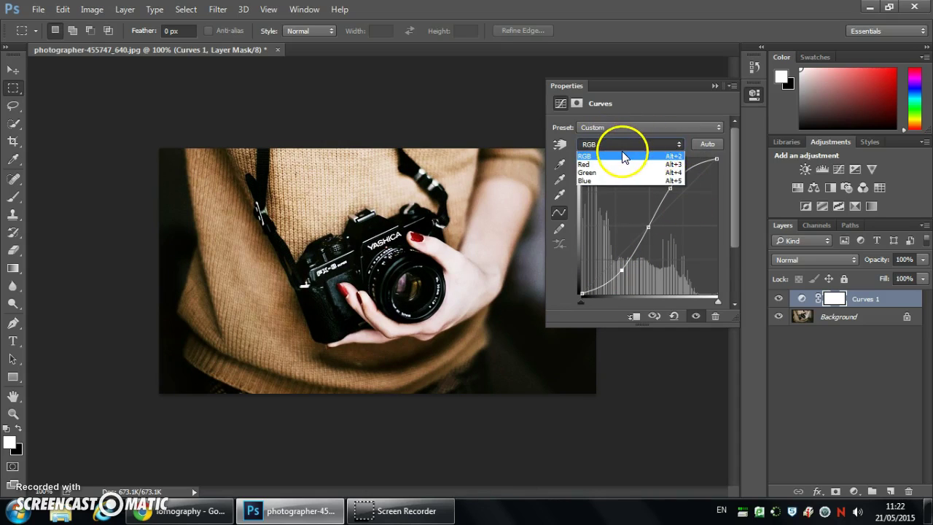
left_click(602, 169)
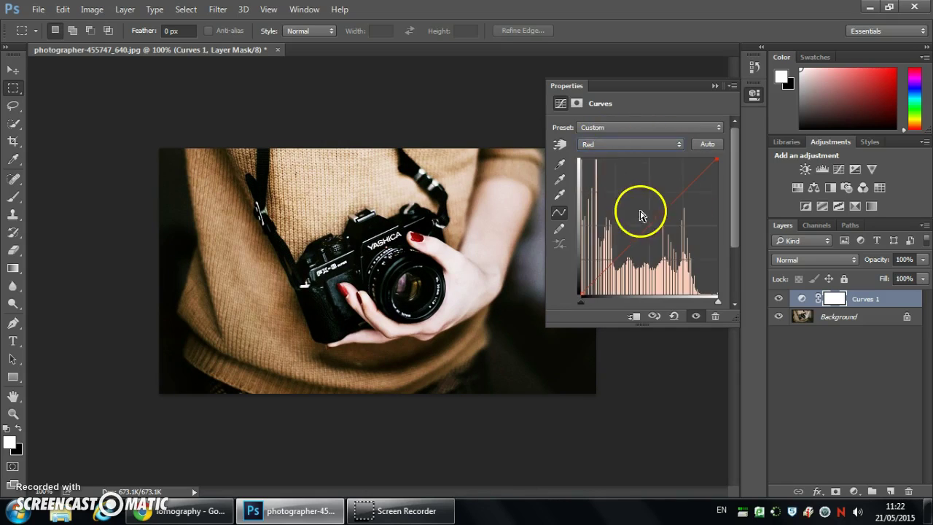
left_click(648, 223)
left_click(613, 259)
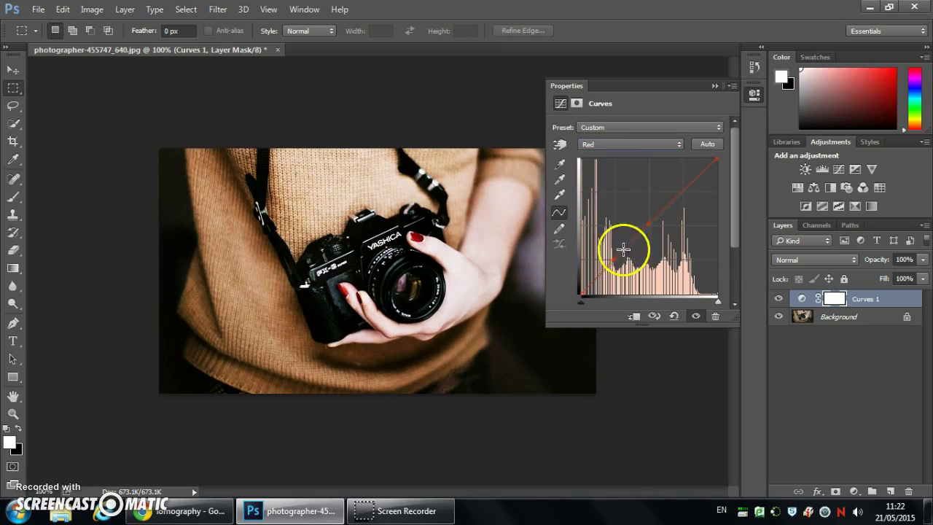
left_click_drag(680, 191, 671, 186)
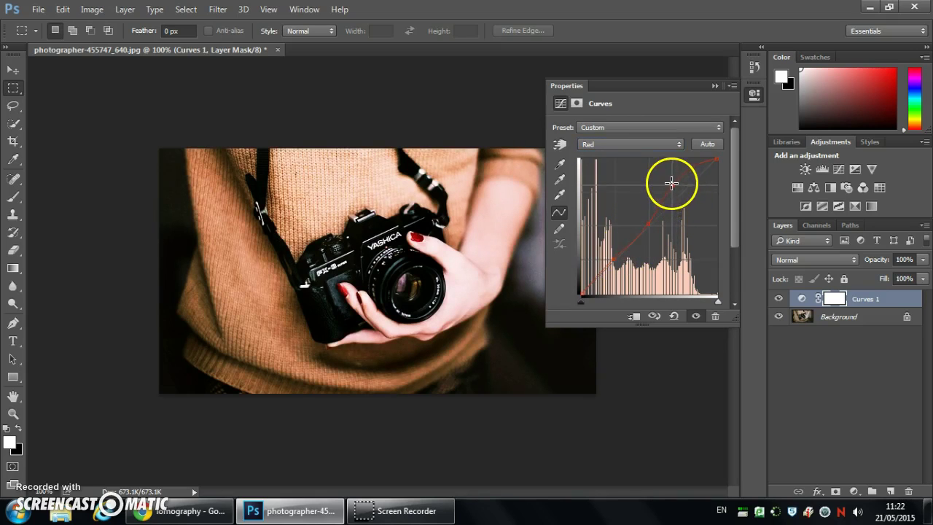
left_click_drag(613, 254, 620, 262)
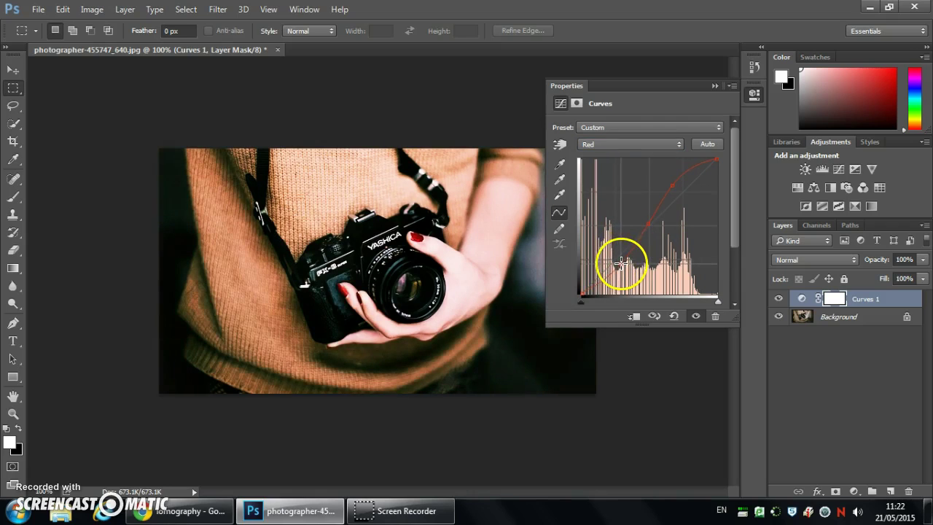
Bend the Green channel curve up in the highlights and down in the shadows.
left_click(624, 143)
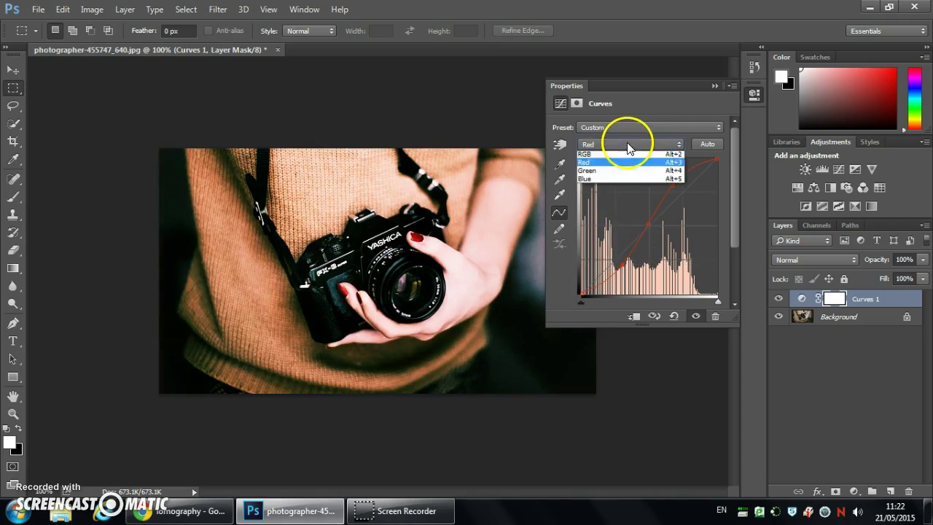
left_click(623, 170)
left_click(648, 224)
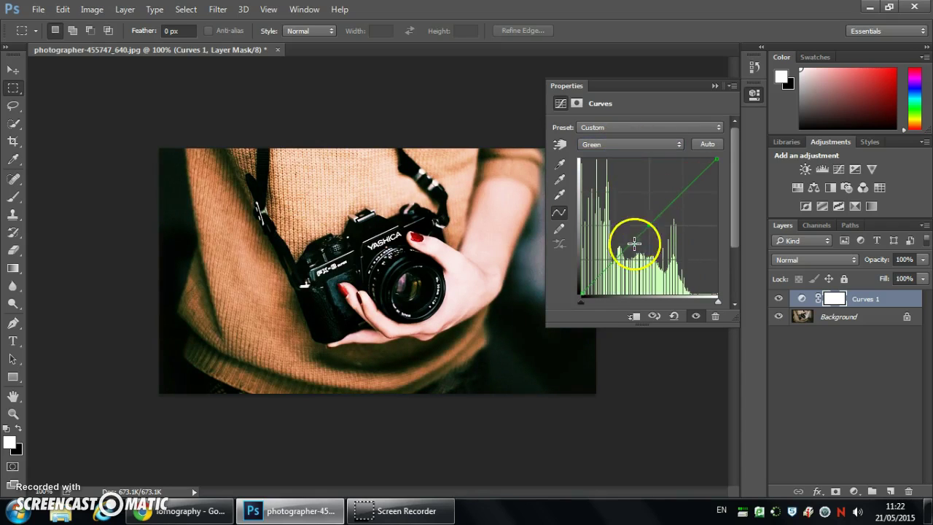
left_click(610, 260)
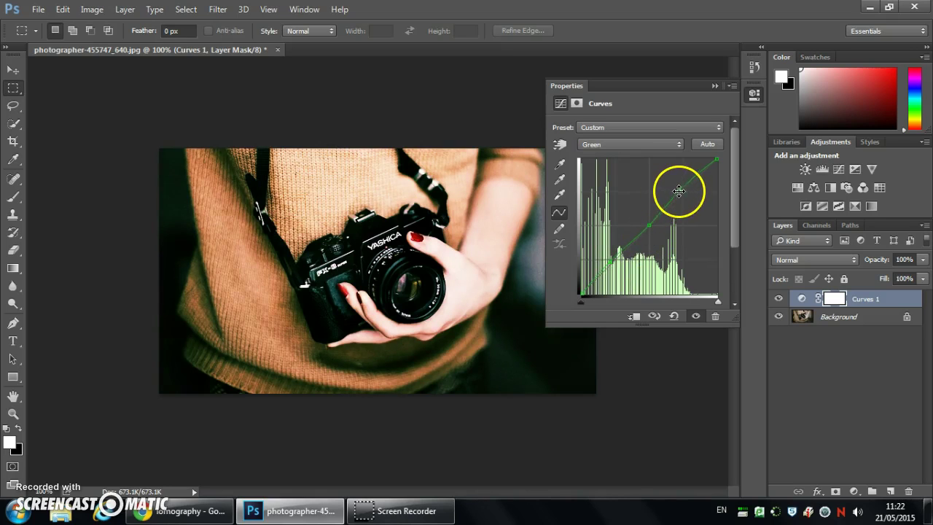
left_click_drag(676, 191, 668, 183)
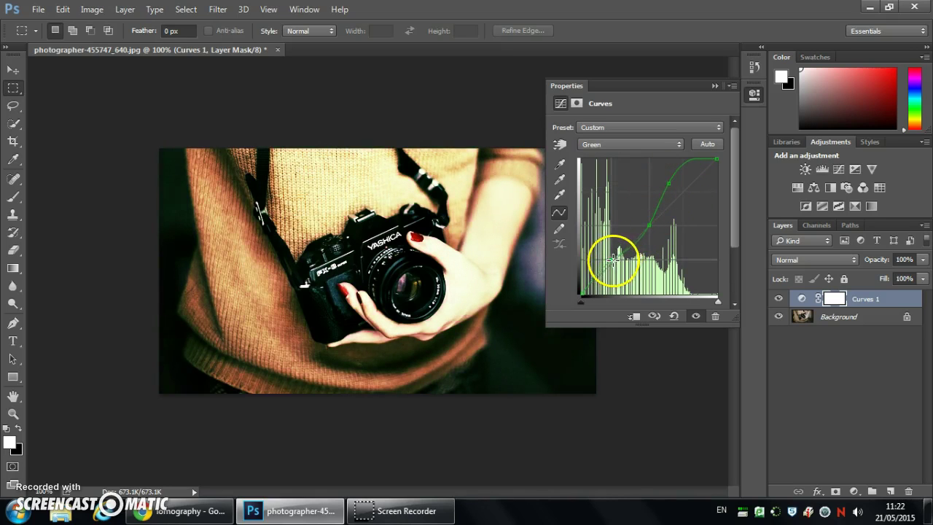
left_click_drag(613, 260, 621, 265)
Bend the Blue curve to reduce blue in the highlights and add it to the shadows.
left_click(631, 144)
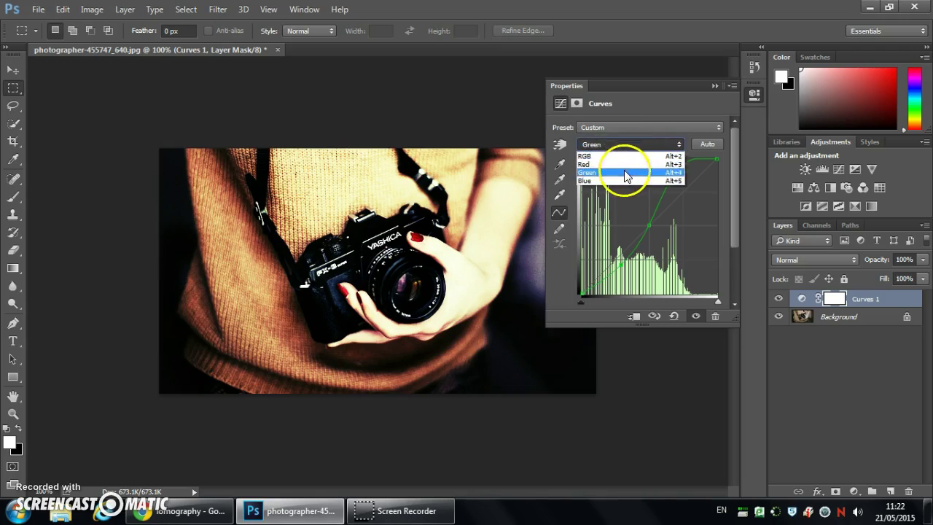
left_click(625, 180)
left_click(615, 260)
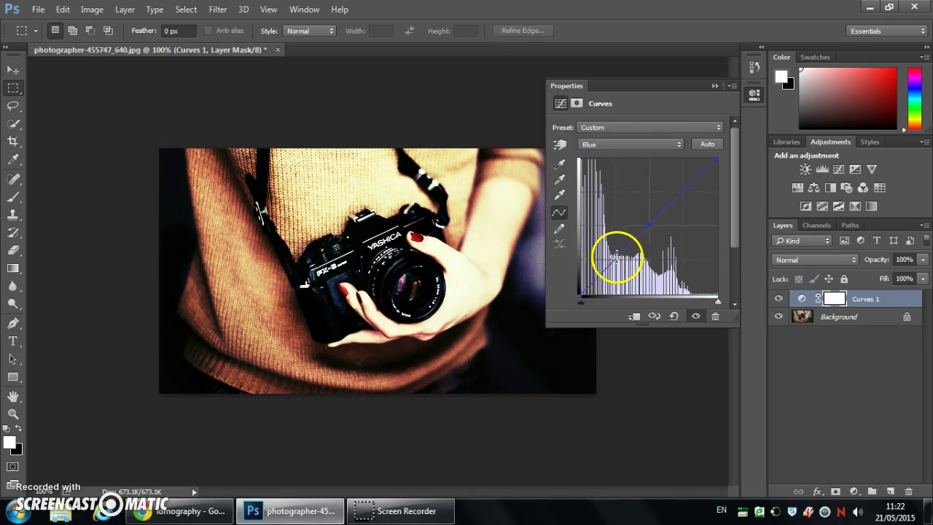
left_click(648, 228)
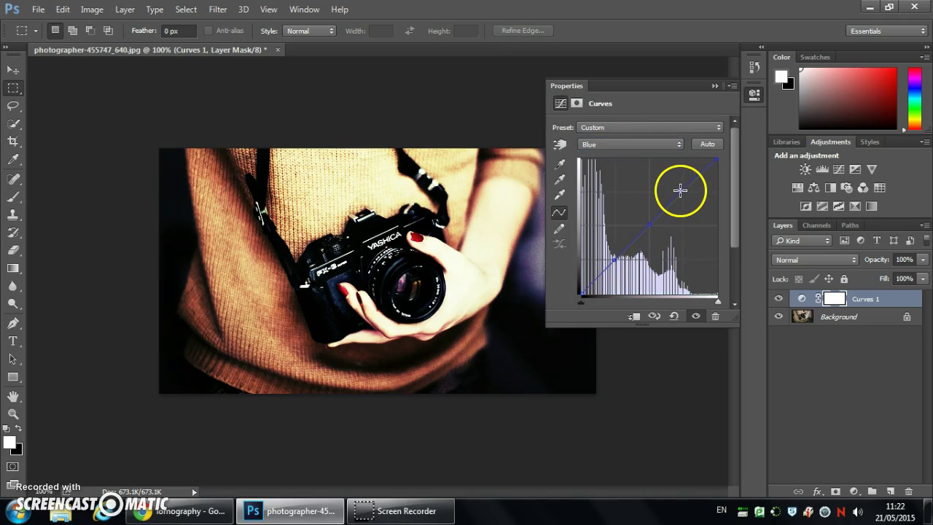
left_click_drag(680, 190, 691, 199)
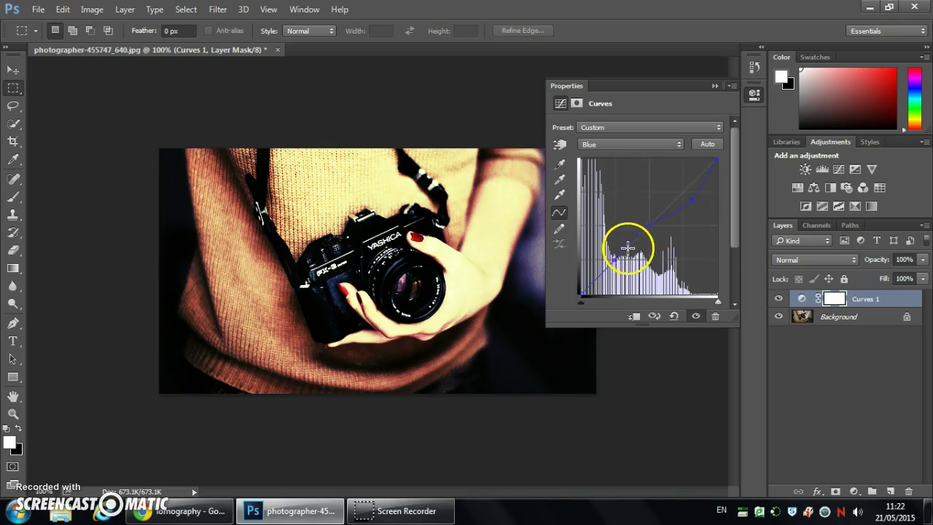
left_click_drag(615, 260, 611, 253)
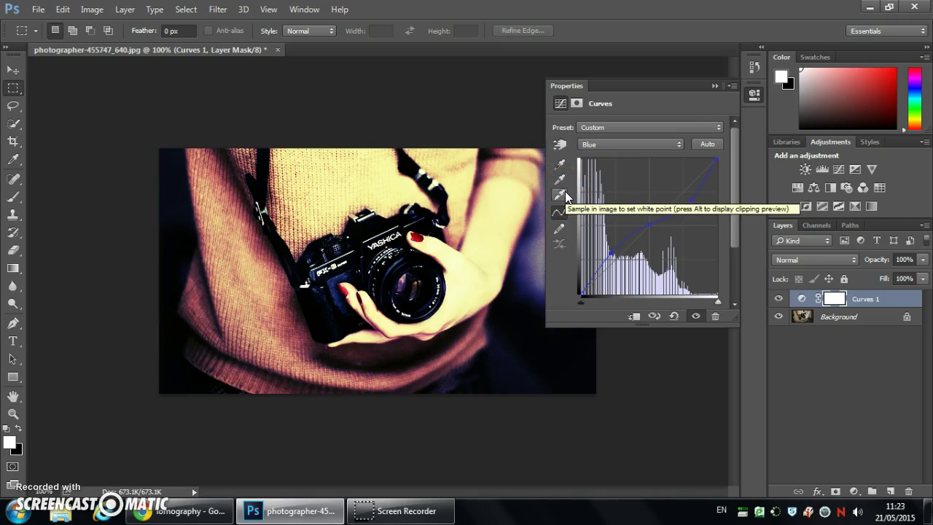
Add a black-to-white Gradient Map adjustment layer blended in Overlay mode.
left_click(715, 85)
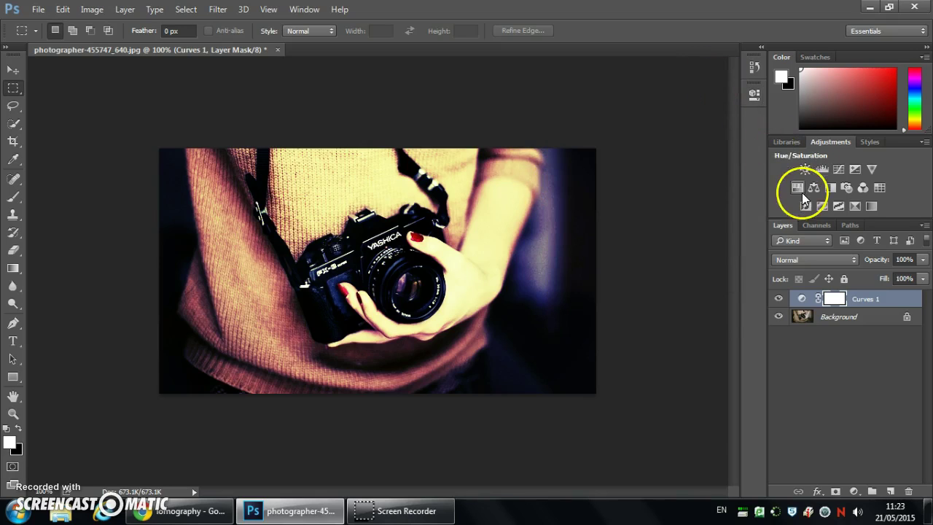
left_click(873, 205)
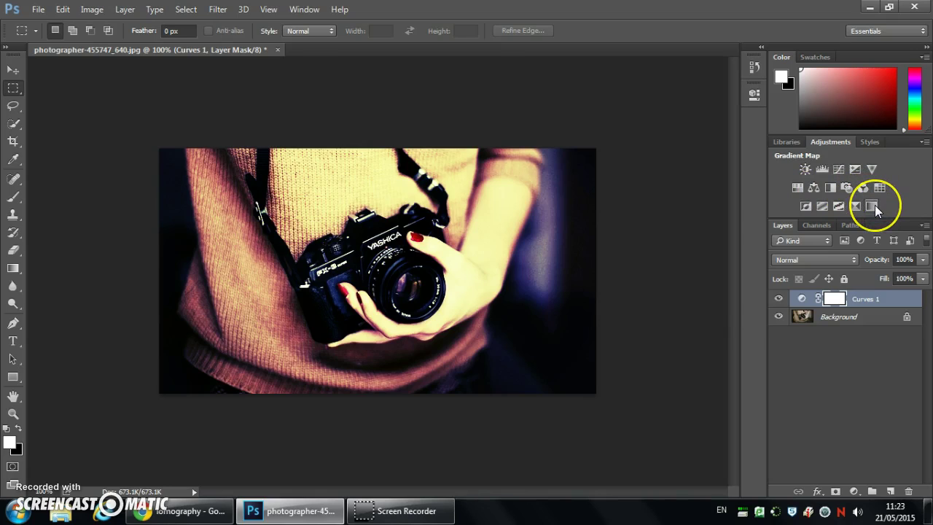
left_click(779, 173)
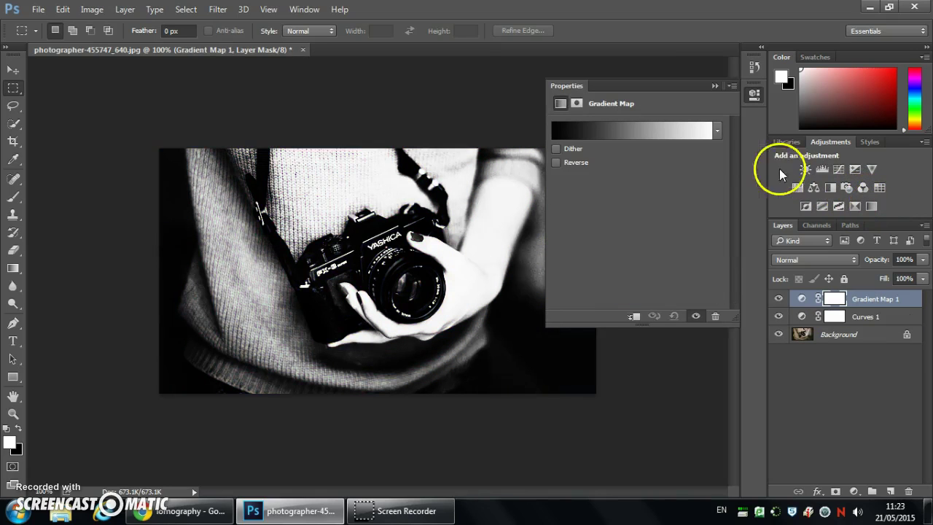
left_click(718, 135)
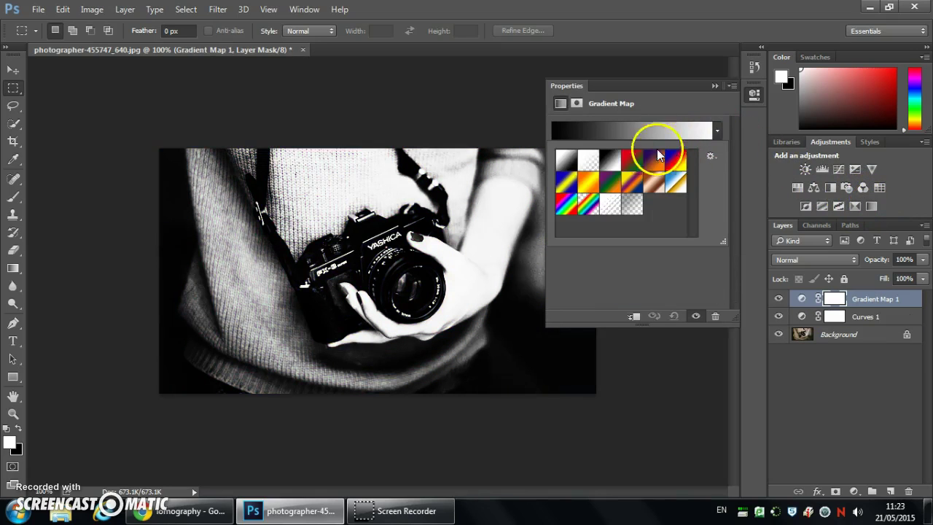
left_click(613, 253)
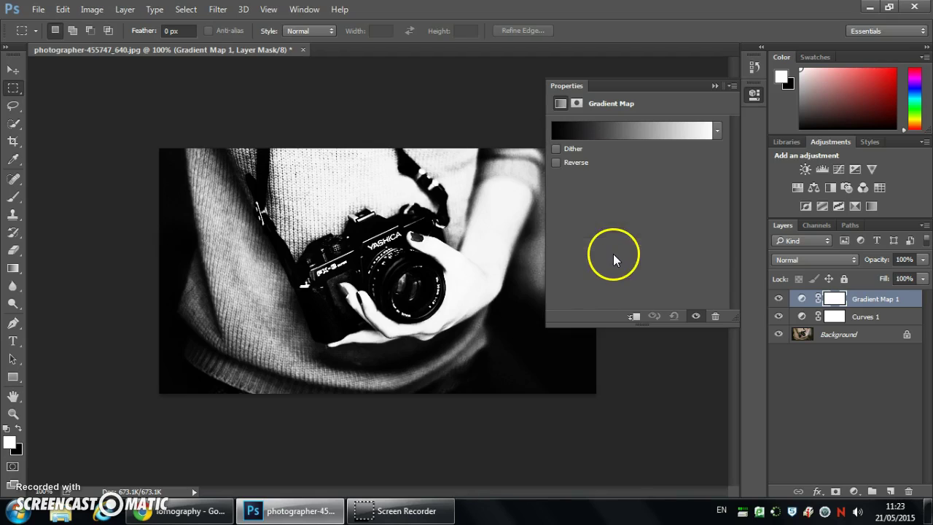
left_click(844, 259)
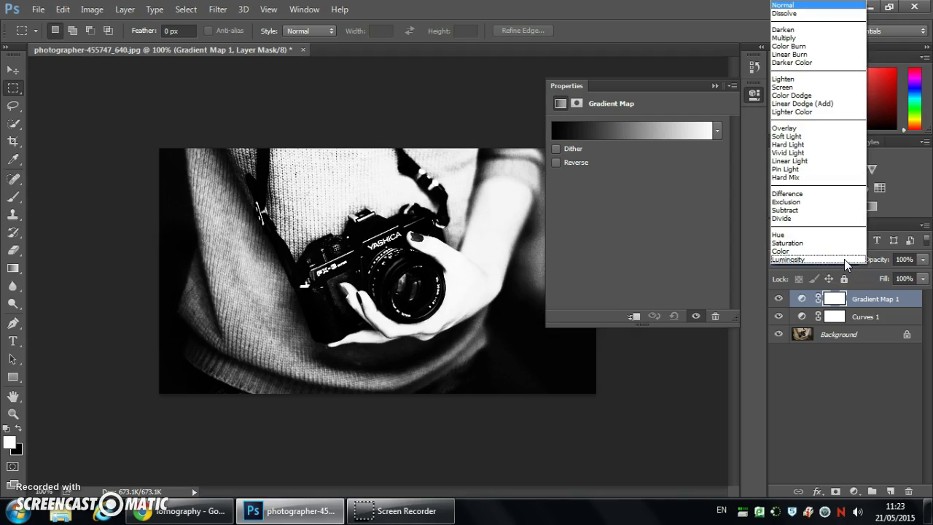
left_click(824, 128)
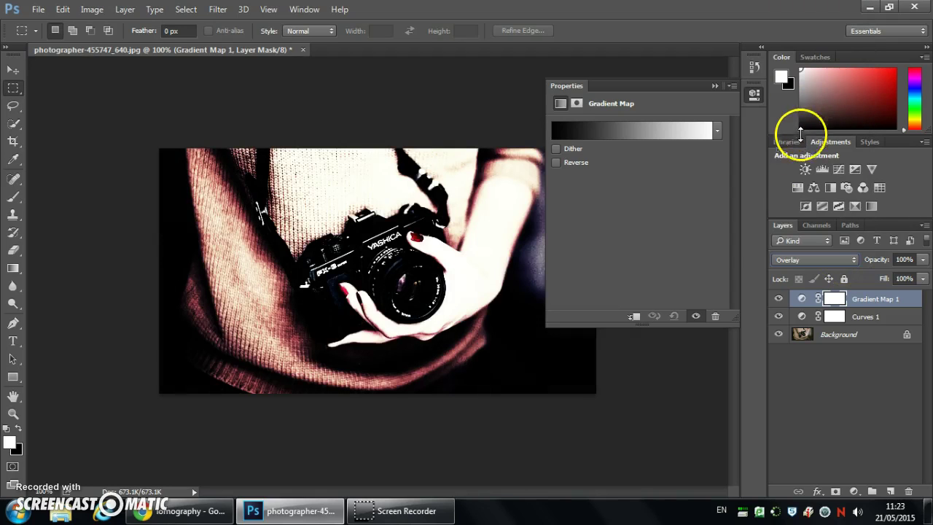
Lower Gradient Map 1 to 42% opacity and toggle its visibility to compare.
left_click(923, 259)
left_click_drag(922, 278, 901, 278)
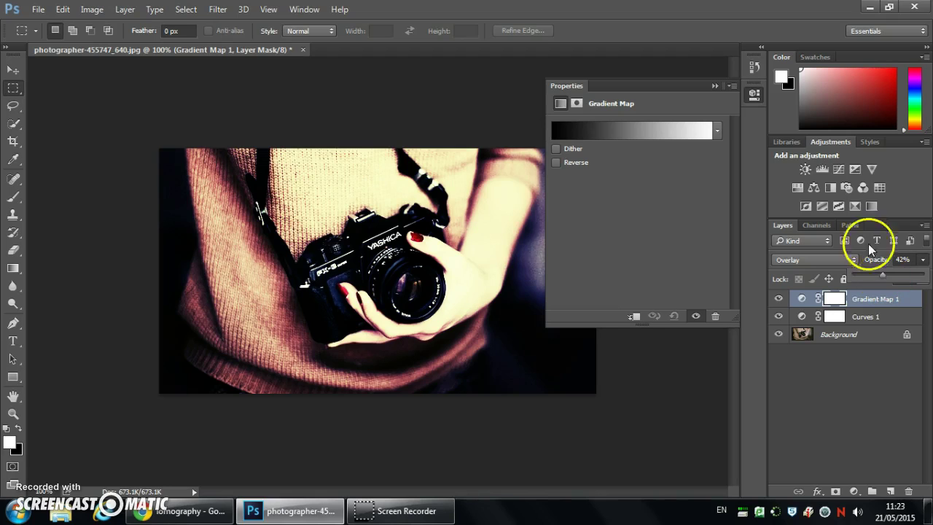
left_click(714, 85)
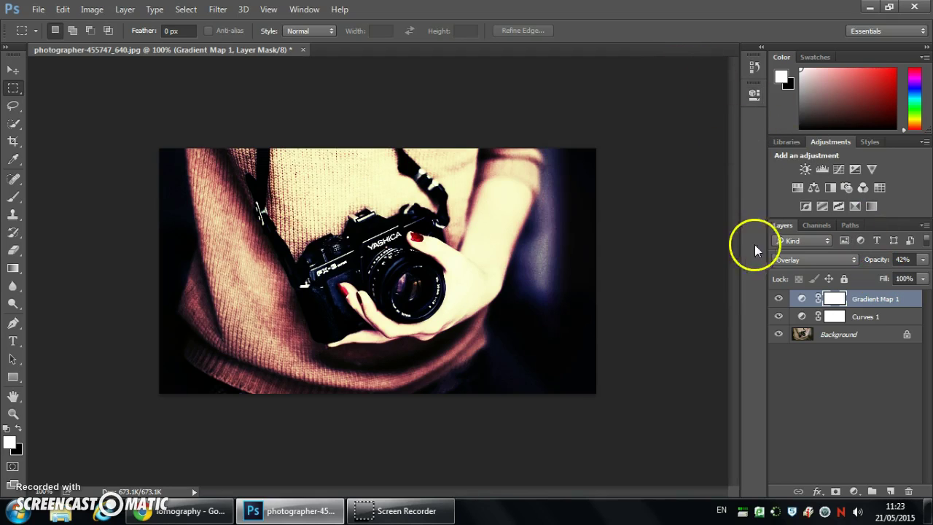
left_click(779, 300)
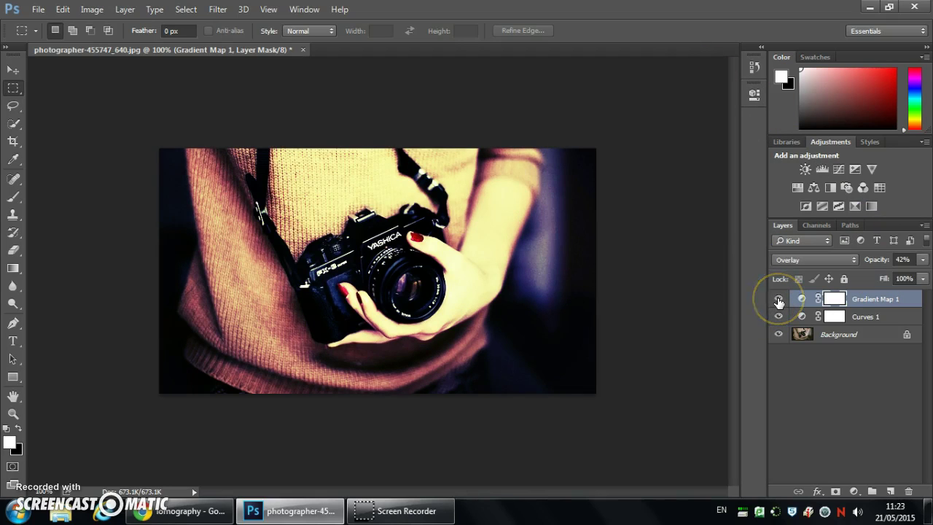
left_click(779, 301)
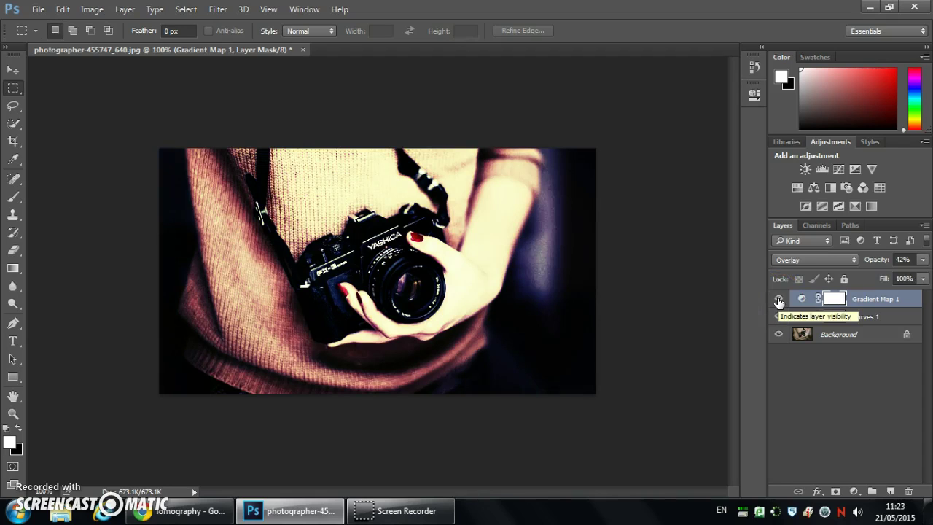
Unlock Background into Layer 0, then quick-mask the edges with a 1%-hardness 117 px brush.
left_click(851, 335)
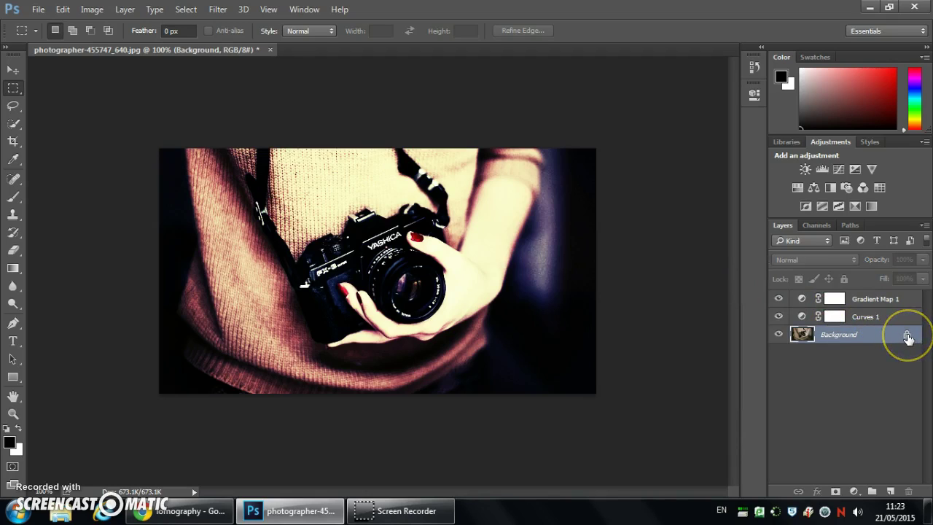
left_click(907, 336)
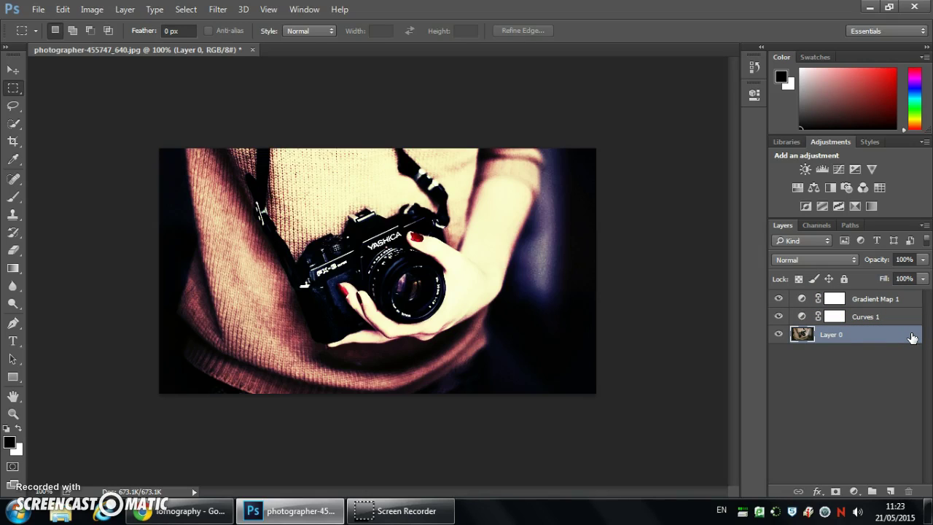
left_click(11, 467)
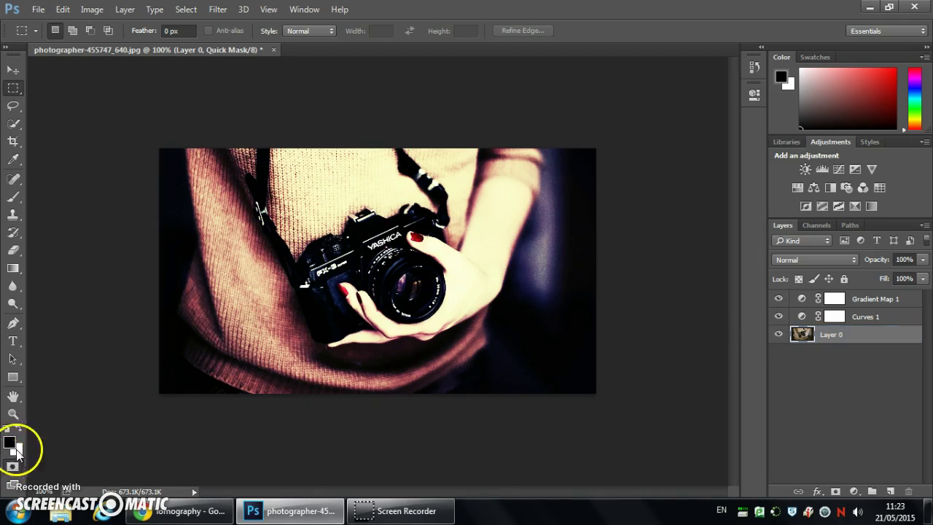
left_click(13, 197)
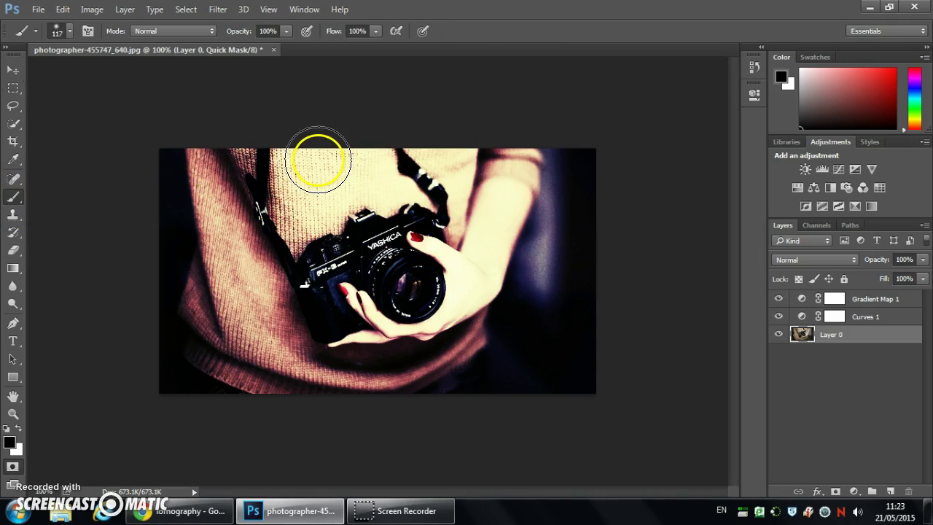
left_click(70, 32)
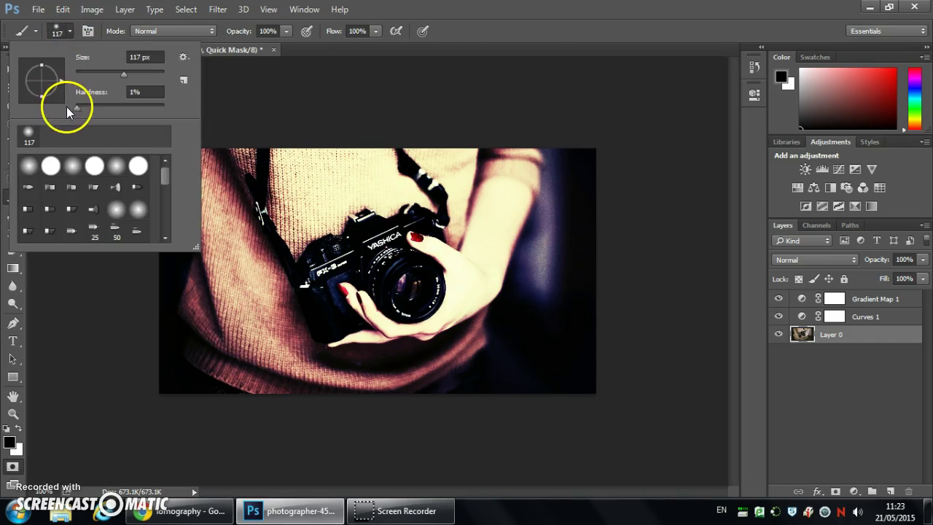
left_click(239, 120)
mouse_move(158, 168)
left_mouse_down()
mouse_move(558, 169)
mouse_move(589, 222)
mouse_move(598, 374)
mouse_move(540, 391)
mouse_move(174, 399)
mouse_move(169, 150)
mouse_move(151, 147)
left_mouse_up()
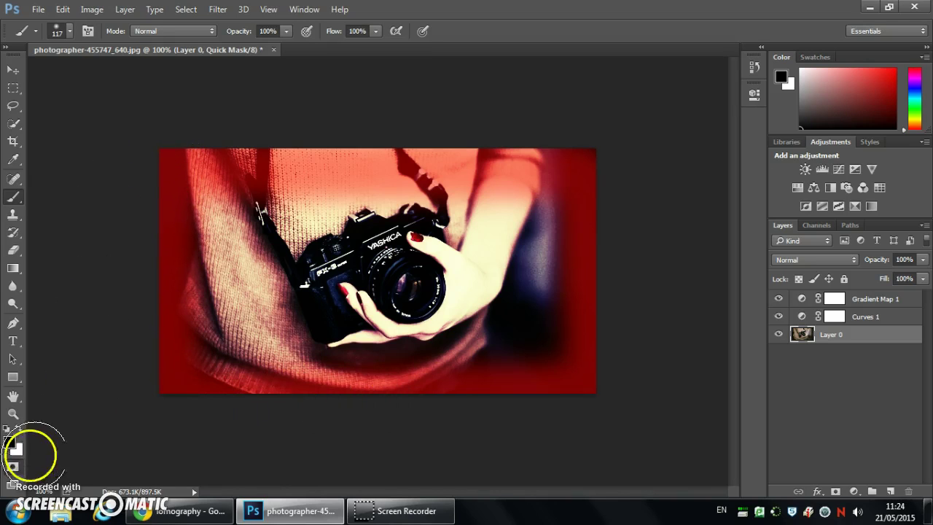
Turn the quick mask into a selection, copy it to a new Layer 1, and select Layer 0.
left_click(13, 467)
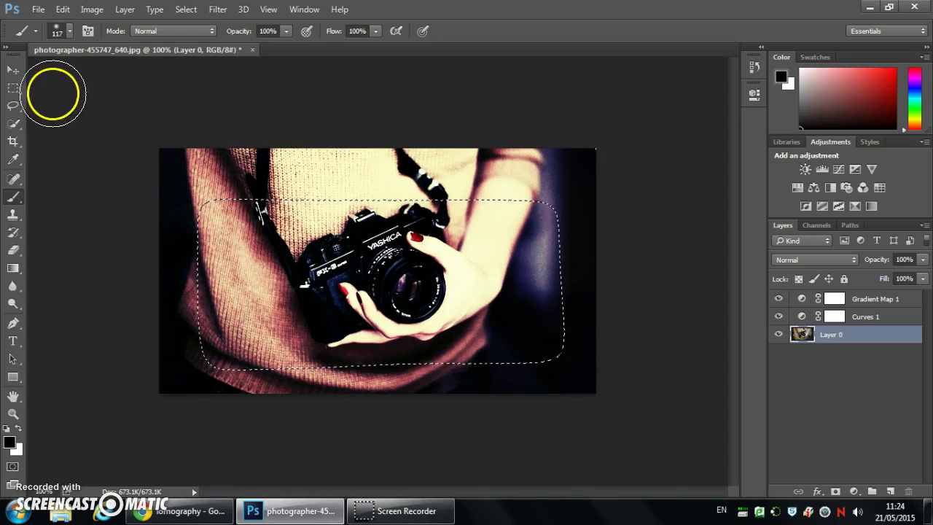
left_click(12, 89)
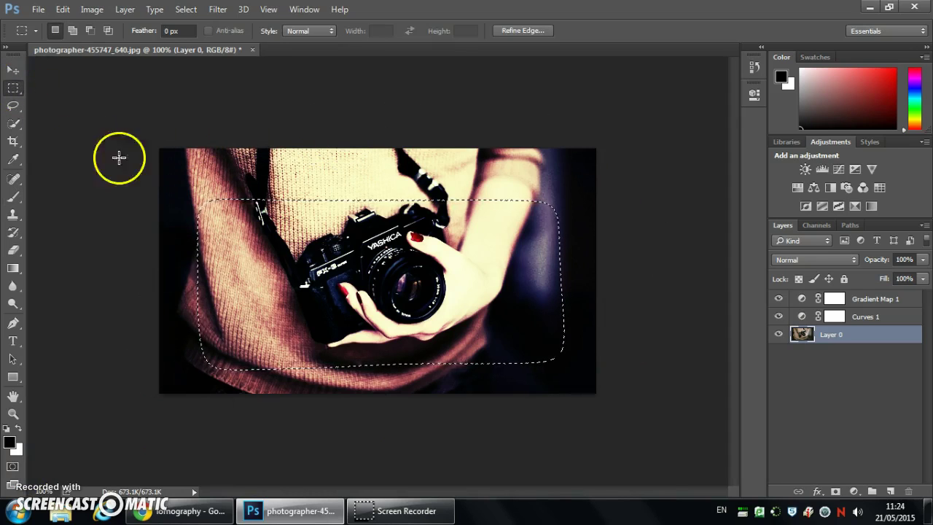
right_click(341, 254)
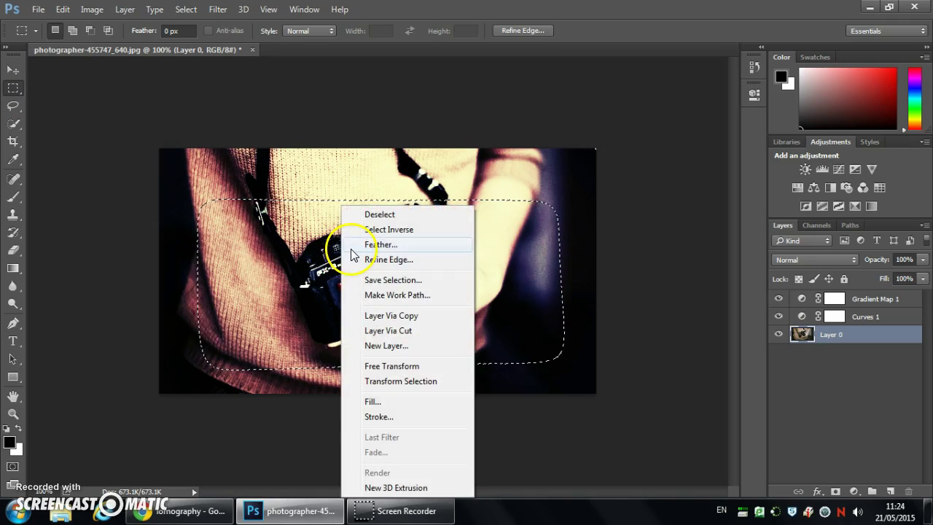
left_click(391, 316)
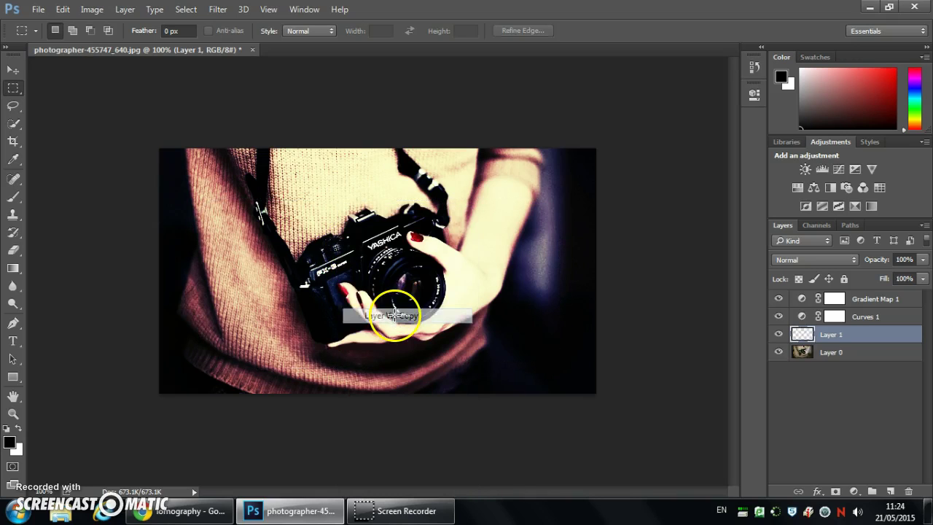
left_click(778, 352)
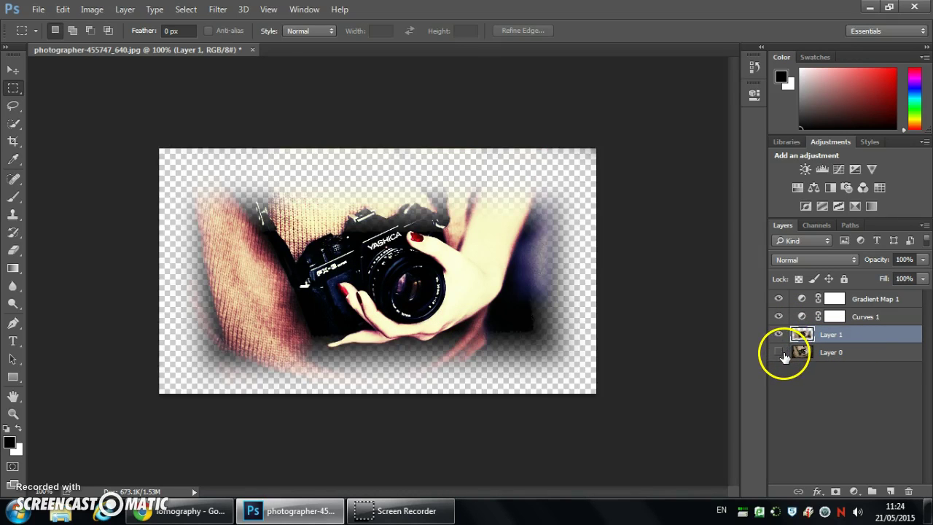
left_click(778, 352)
left_click(884, 352)
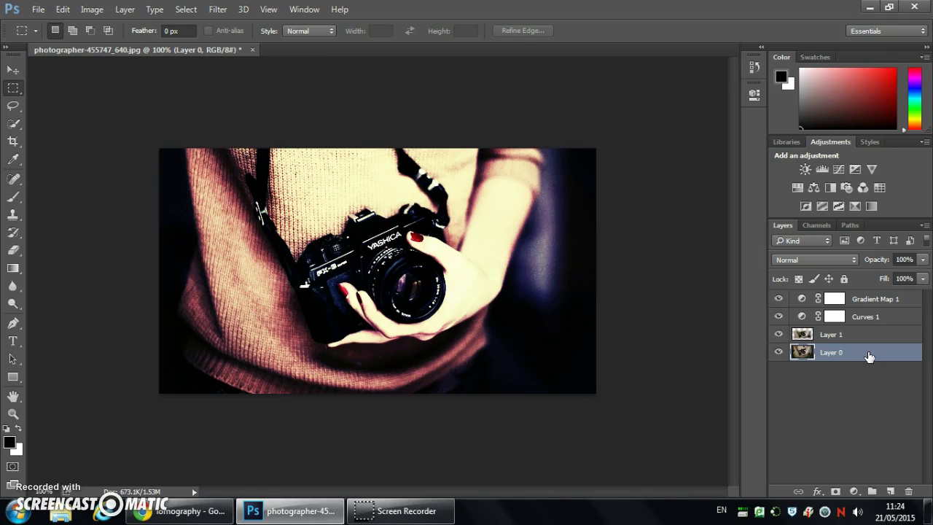
Open Layer 0's layer style and enable Color Overlay.
left_click(869, 355)
double_click(877, 357)
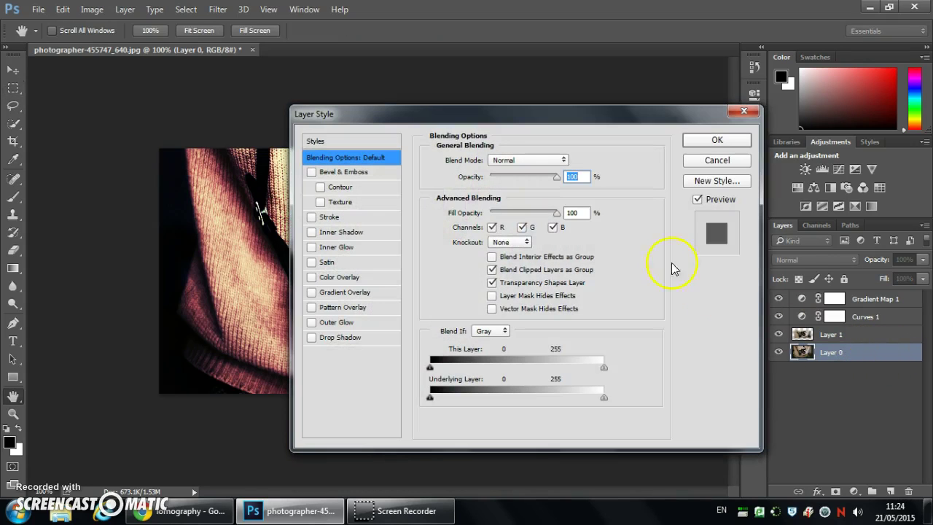
left_click(348, 281)
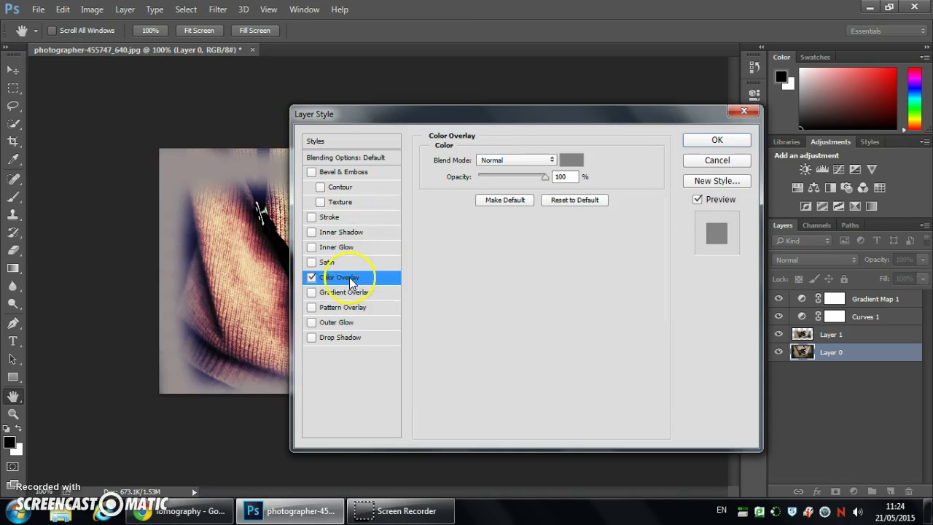
left_click_drag(479, 113, 665, 111)
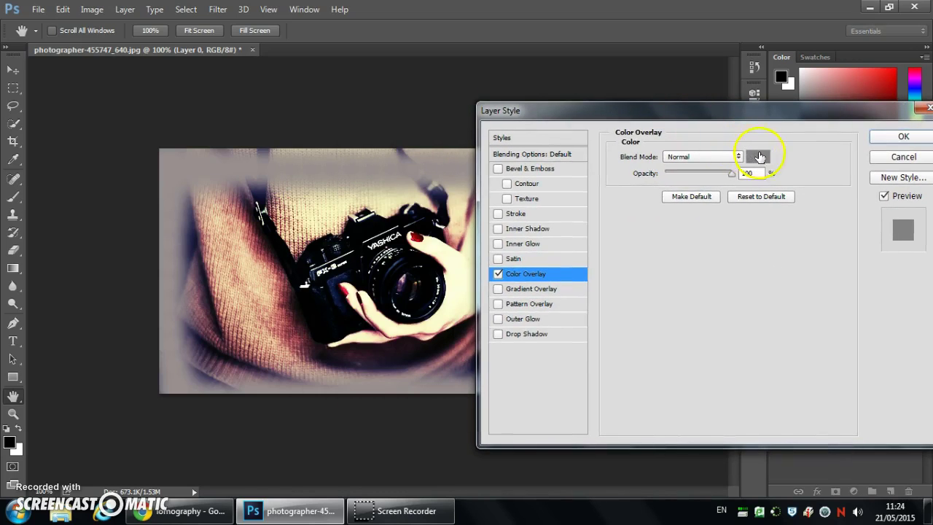
Set the overlay to black, Overlay blend mode, about 37% opacity, and apply it.
left_click(758, 157)
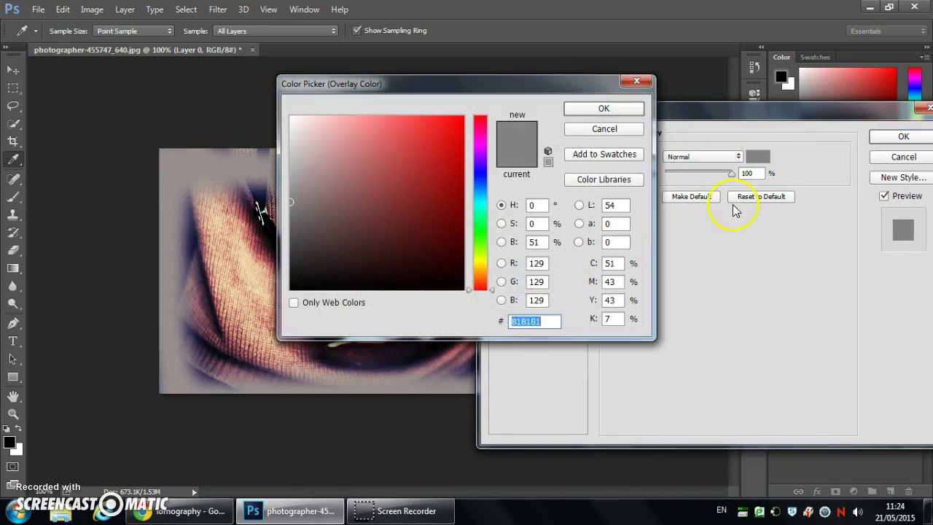
left_click(463, 289)
left_click(604, 109)
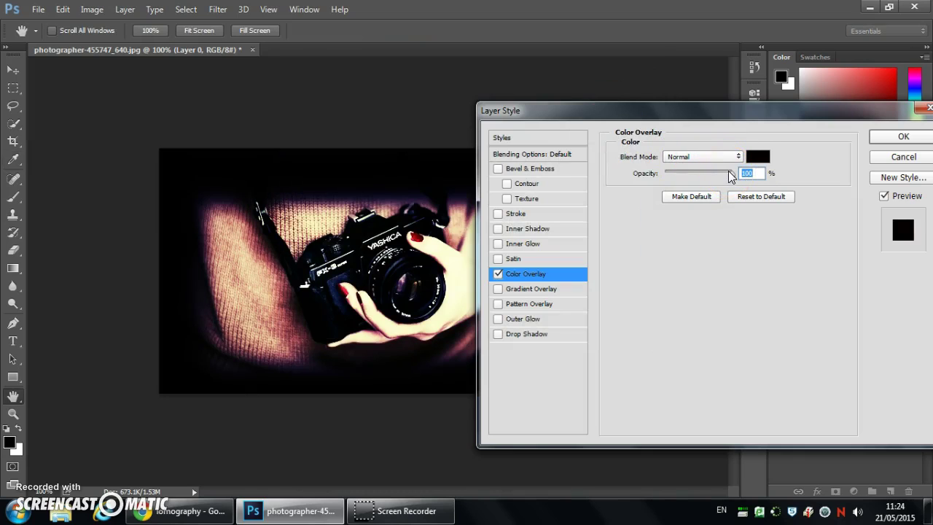
left_click(723, 157)
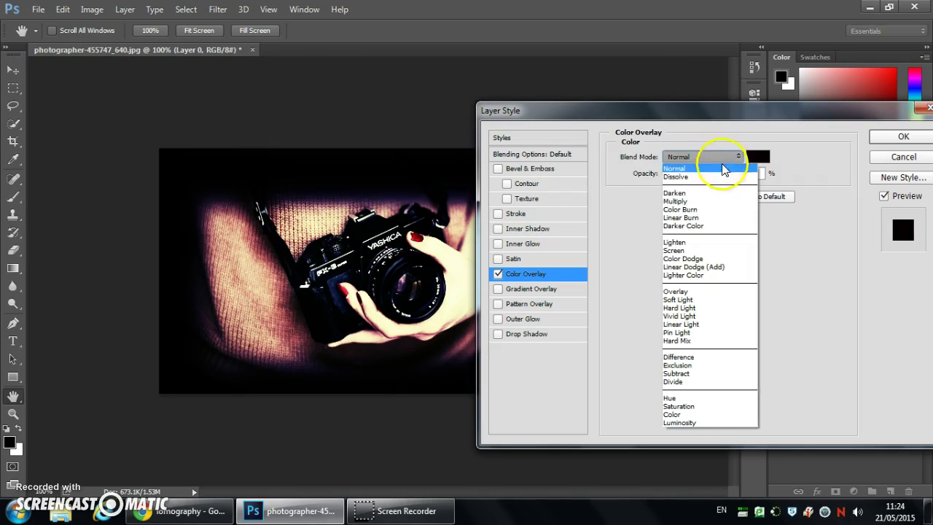
left_click(717, 295)
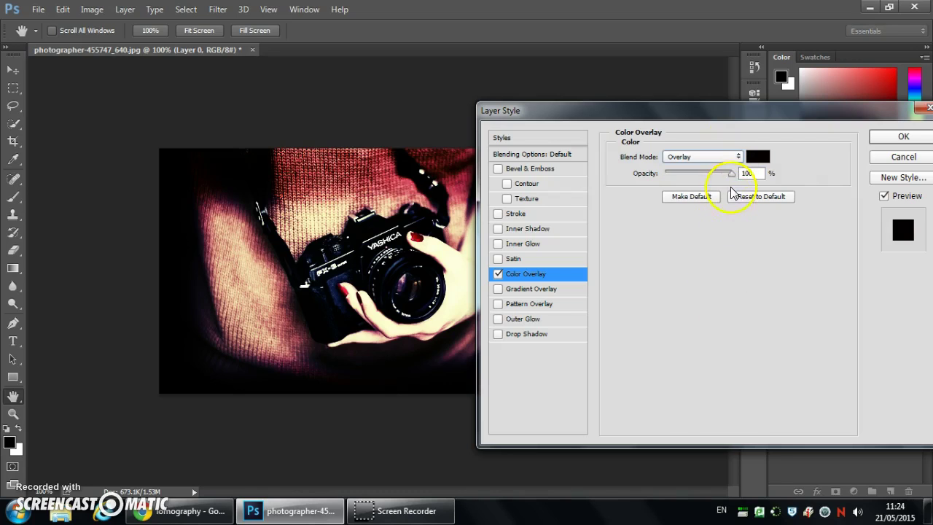
left_click_drag(732, 180, 685, 177)
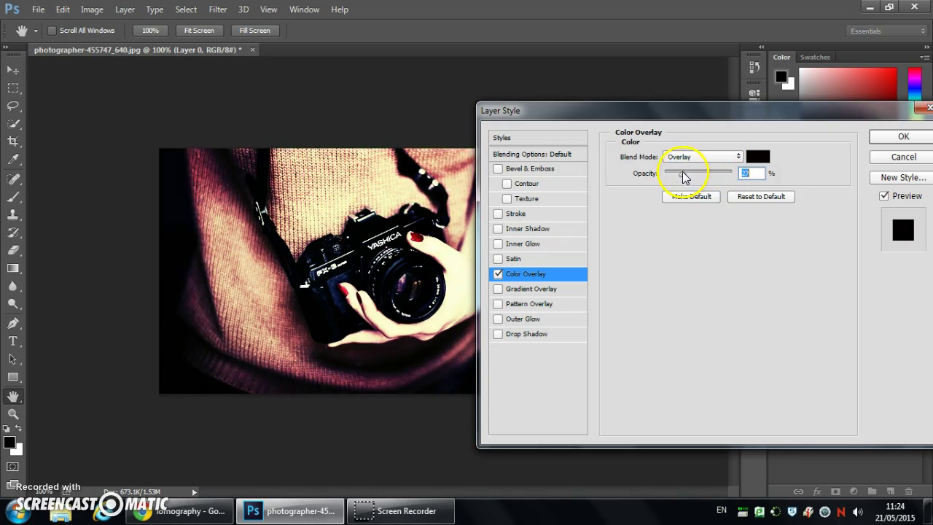
left_click(884, 135)
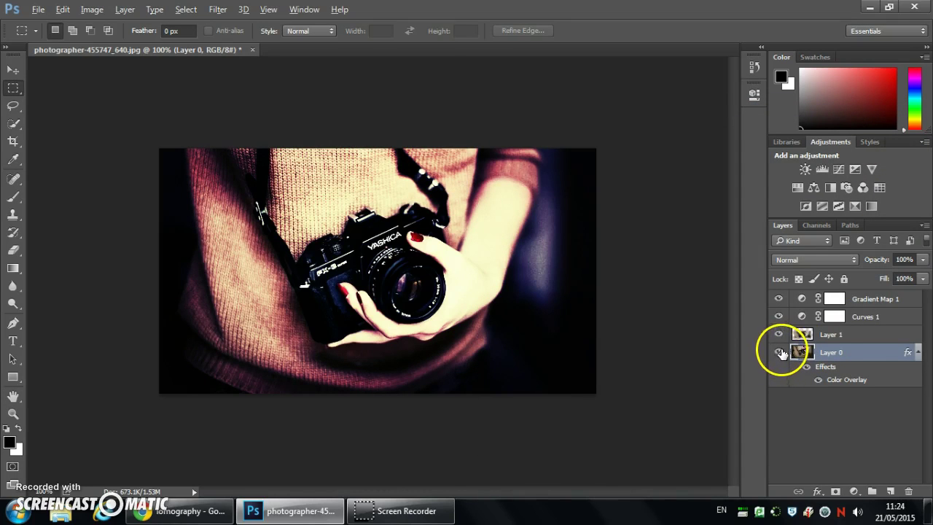
left_click(778, 354, "alt")
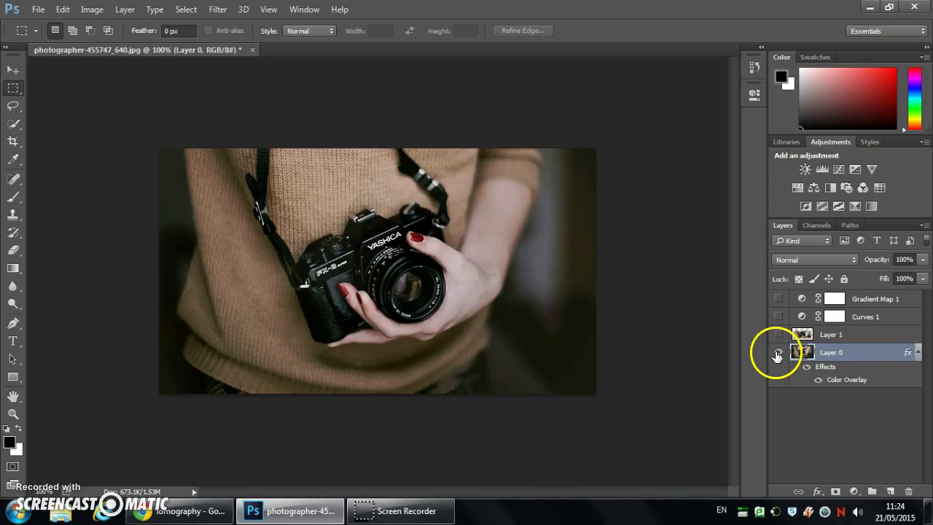
left_click(778, 355, "alt")
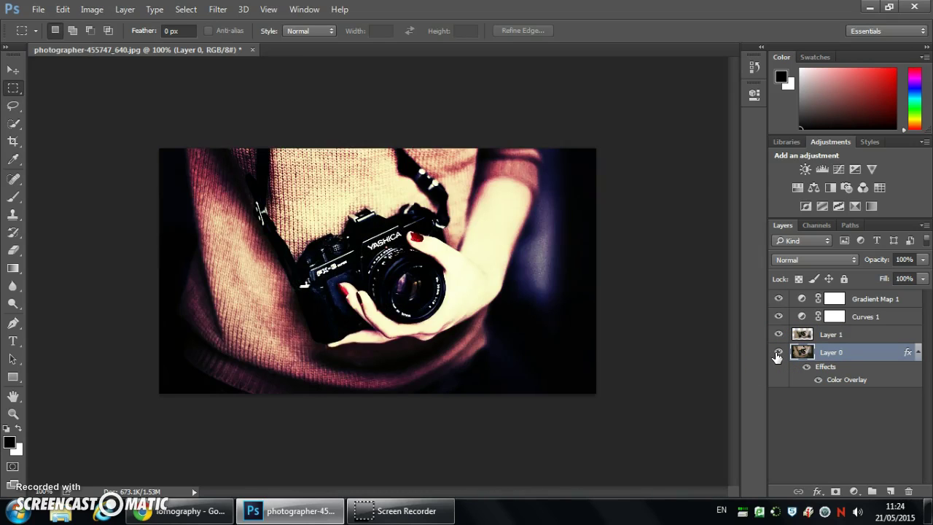